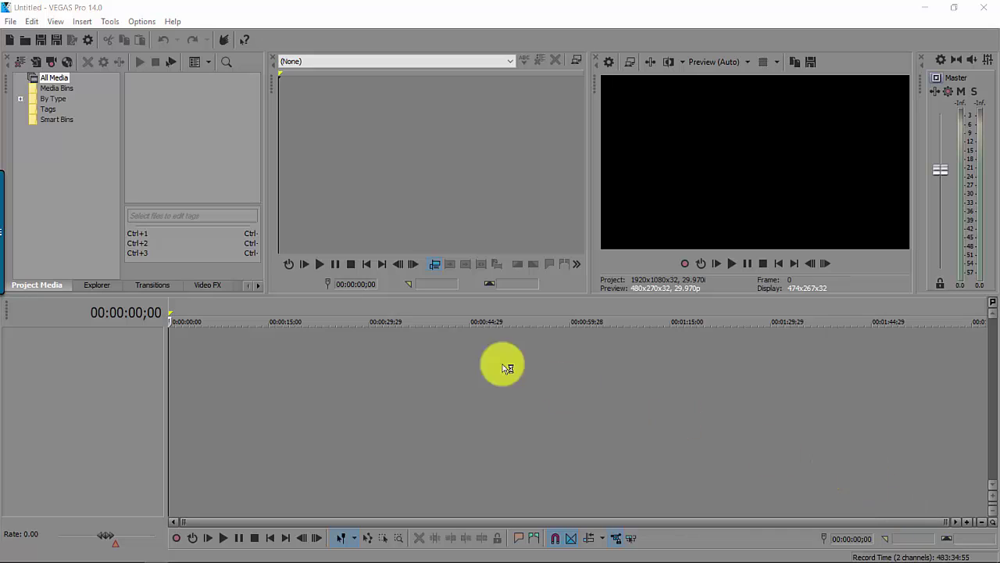
Check Help > About, which shows the installed VEGAS Pro 14.0 is build 178.
click(176, 23)
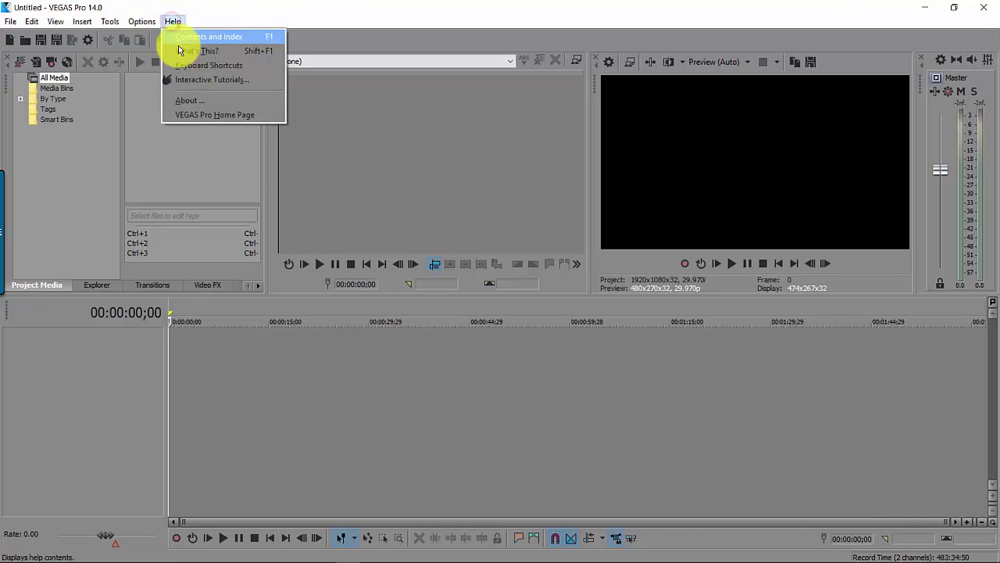
click(194, 99)
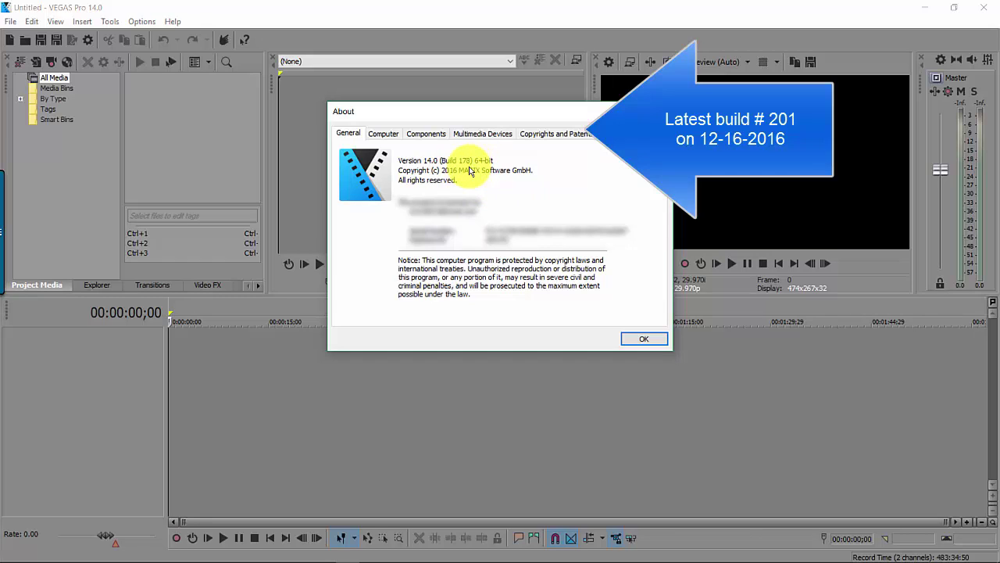
click(642, 339)
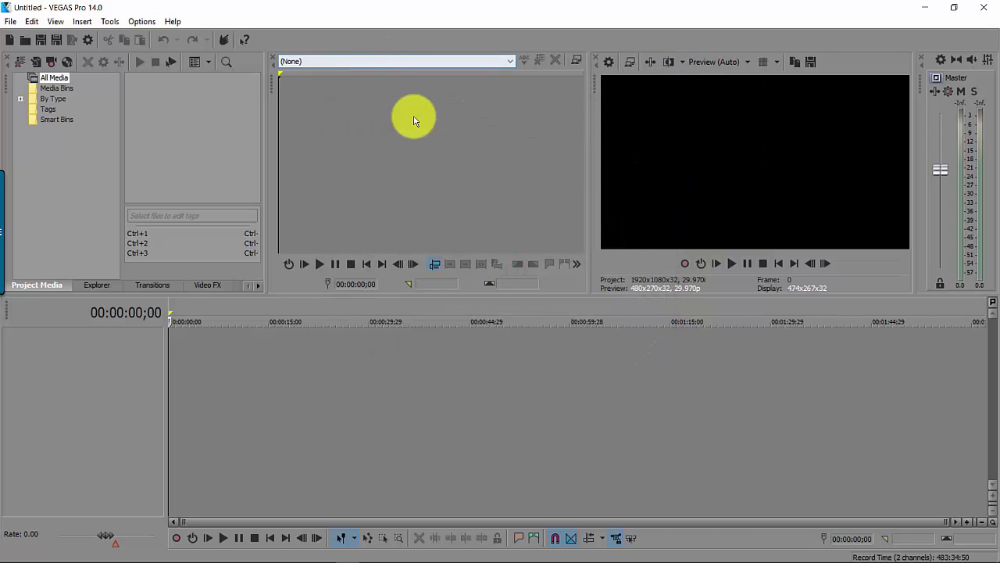
Exit VEGAS Pro from the File menu.
click(11, 21)
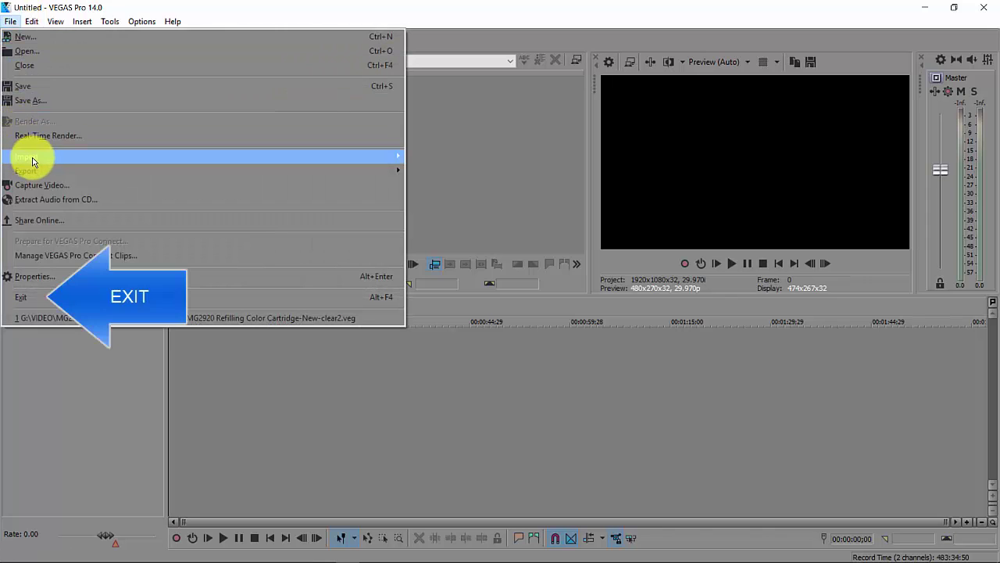
mouse_move(45, 160)
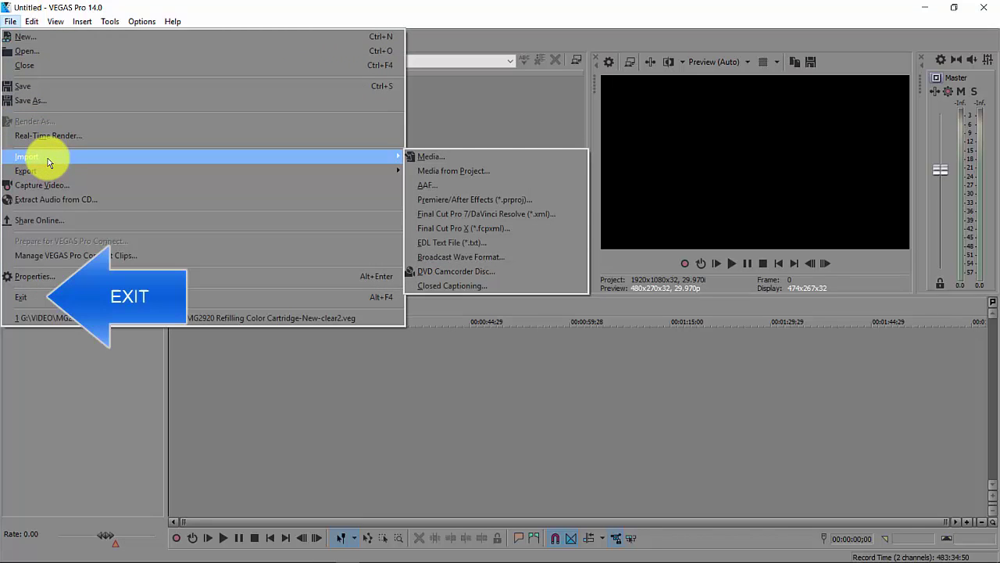
click(48, 301)
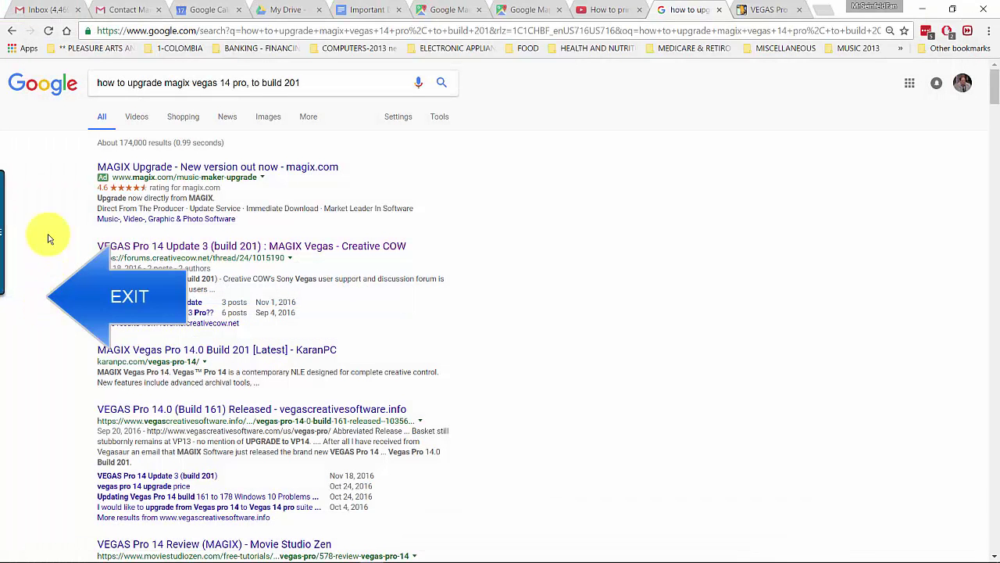
Review the Google results about build 201, then switch to the Creative COW 'VEGAS Pro 14 Update 3 (build 201)' tab.
drag(312, 84, 62, 92)
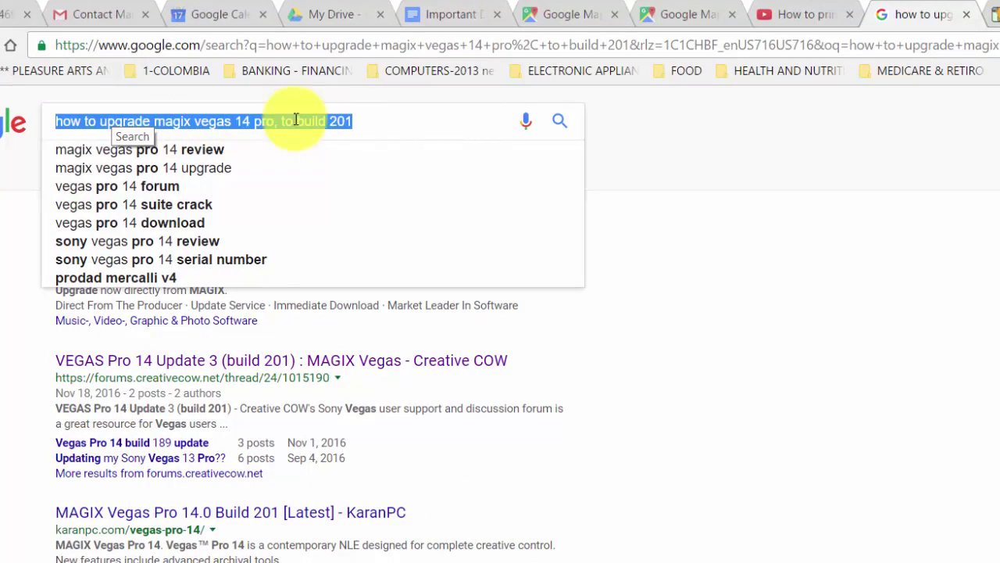
click(358, 123)
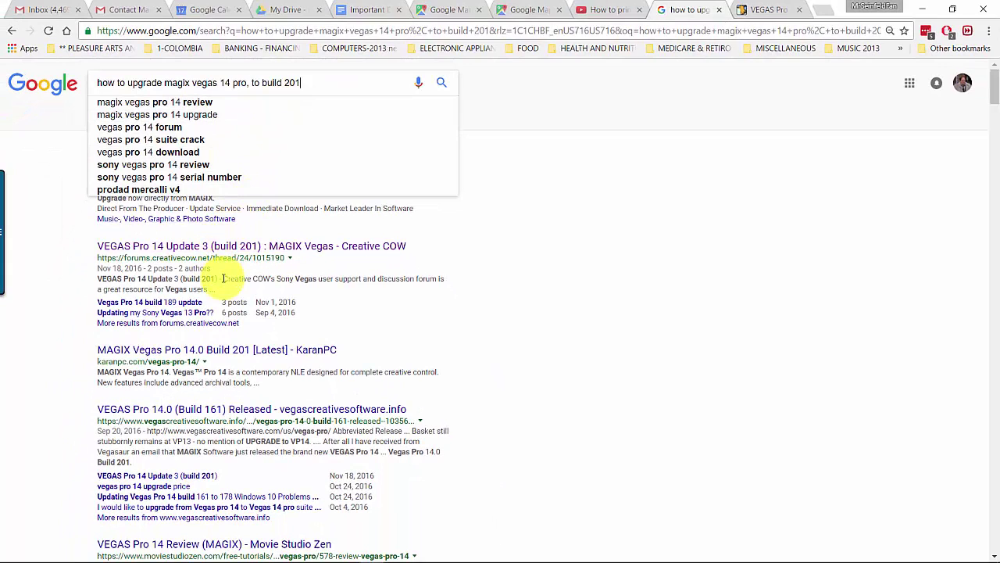
drag(222, 278, 89, 275)
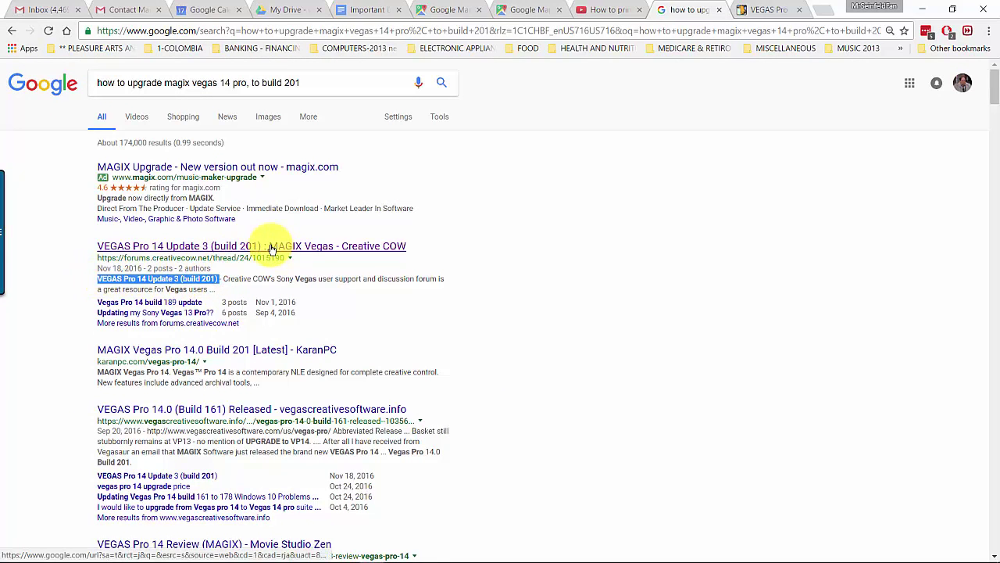
click(750, 10)
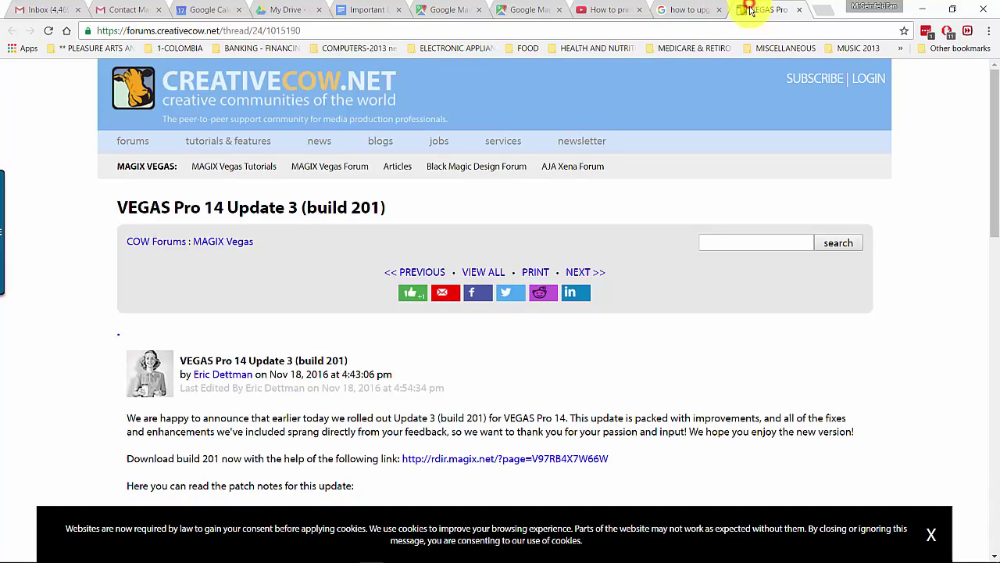
Follow the thread's rdir.magix.net link to download VEGAS_Pro_14.0.0.201_update_Retail_x64.exe.
click(319, 29)
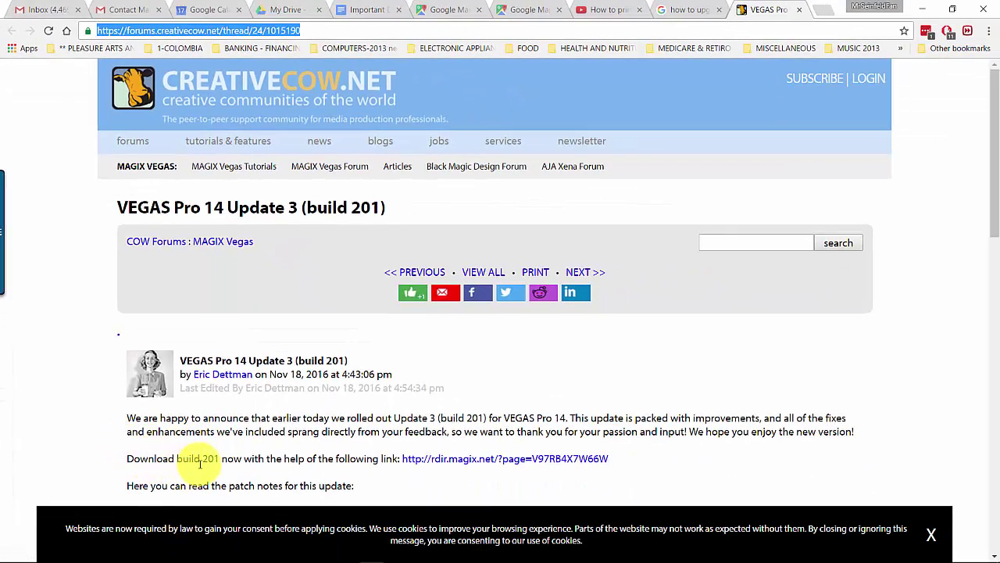
click(541, 458)
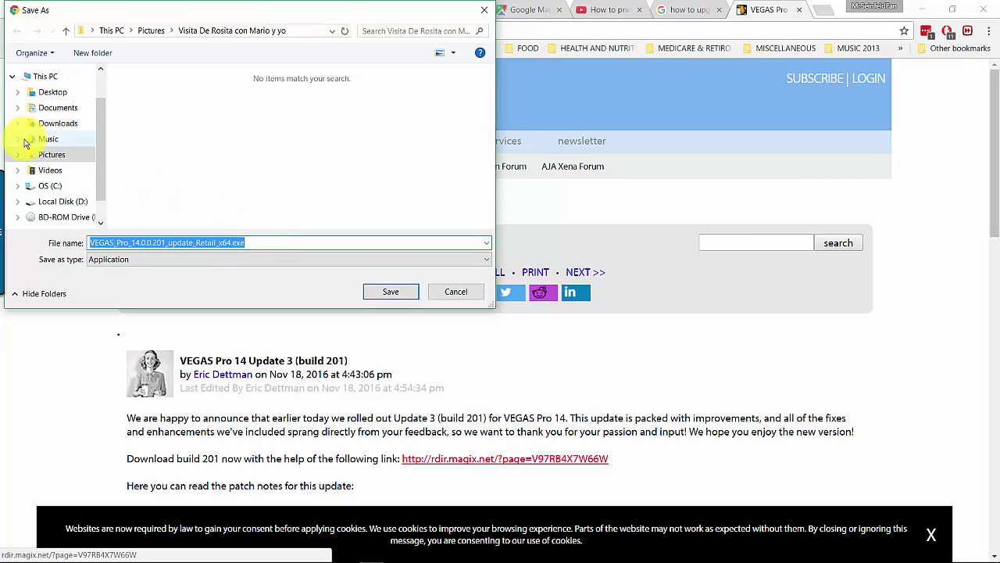
In Save As, browse from Downloads into the Magix Vegas Pro 14 - Suite folder.
click(59, 125)
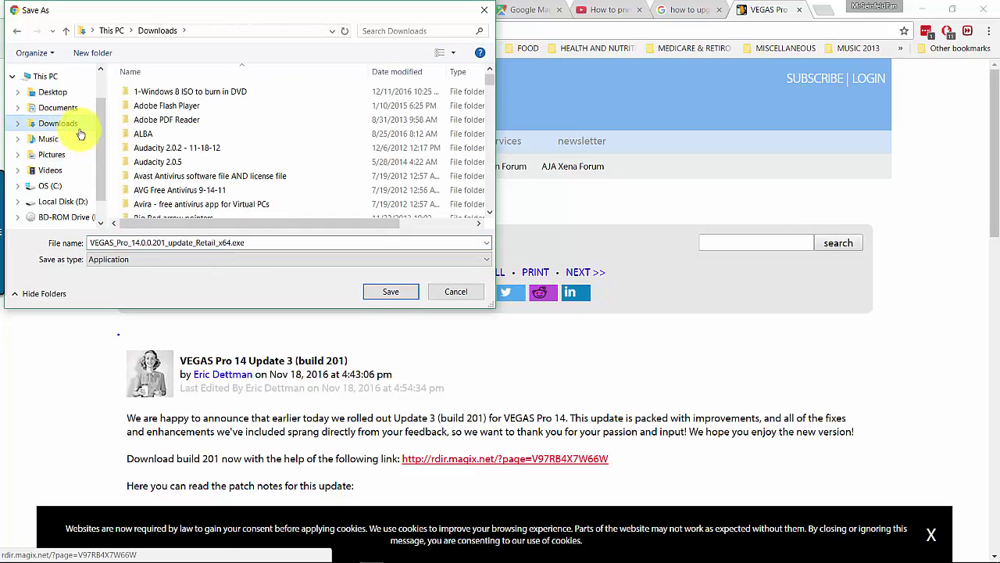
scroll(488, 82, down, 15)
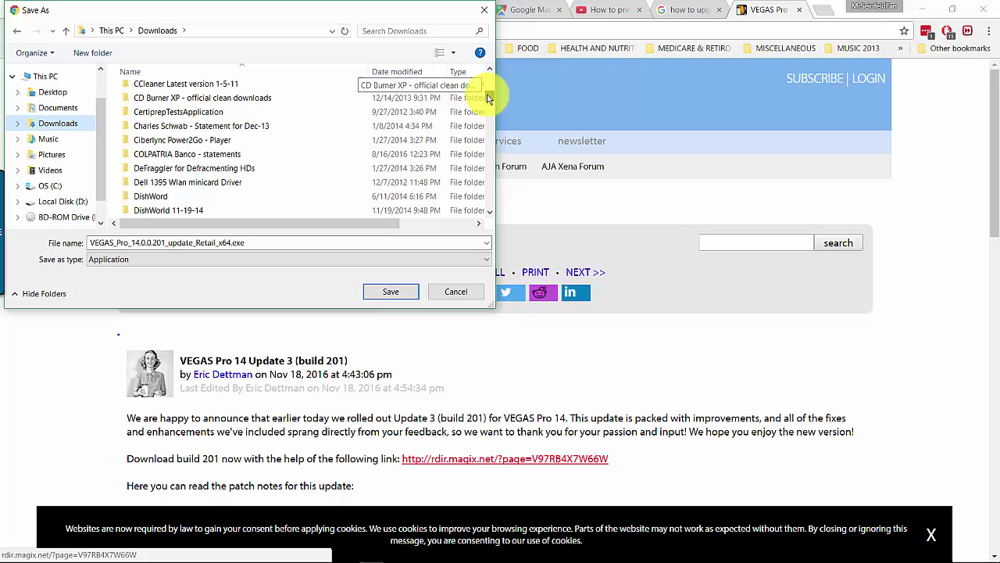
drag(489, 115, 490, 136)
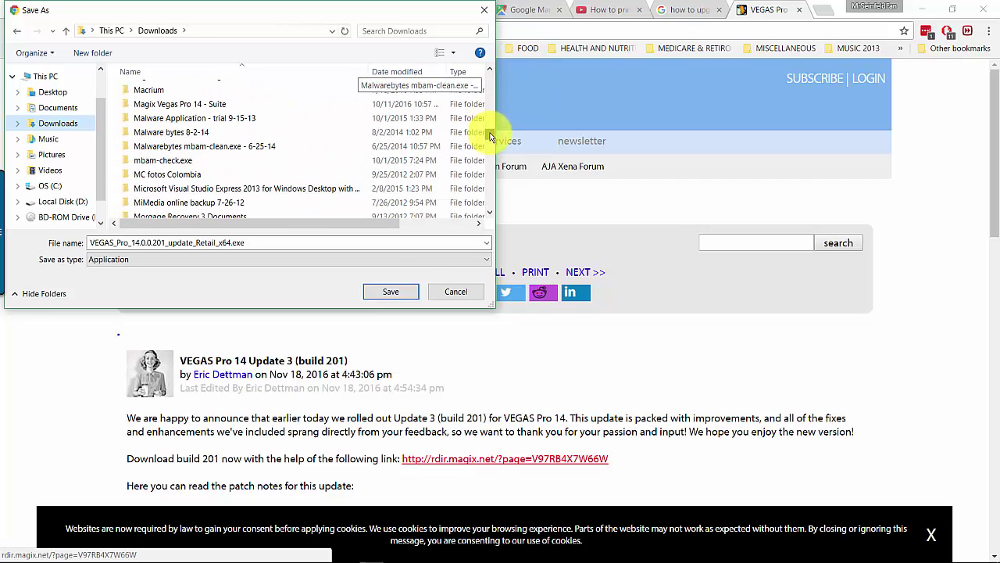
double_click(161, 107)
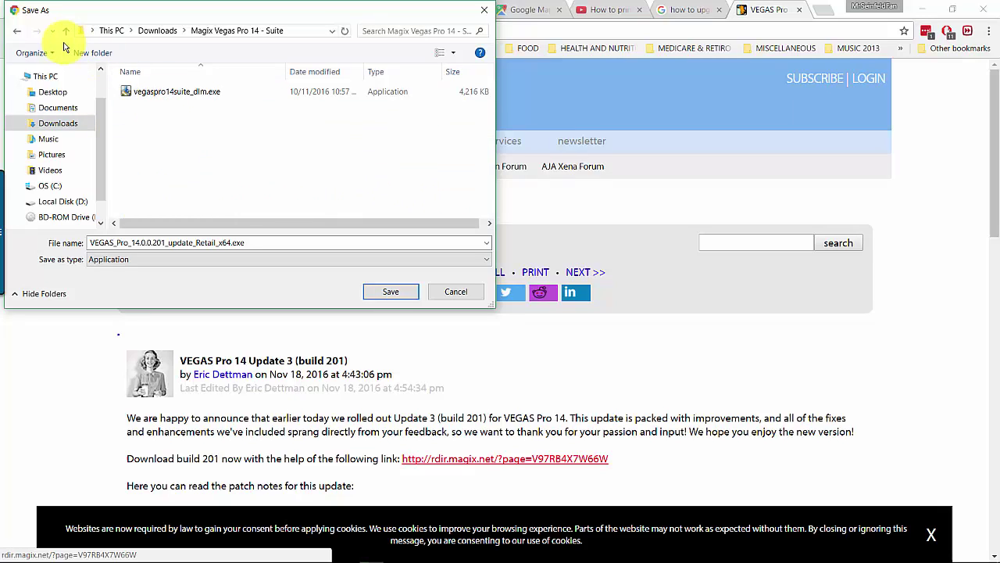
Create a folder 'Update to build 201 - 12-16-2016' and save the installer inside it.
click(88, 53)
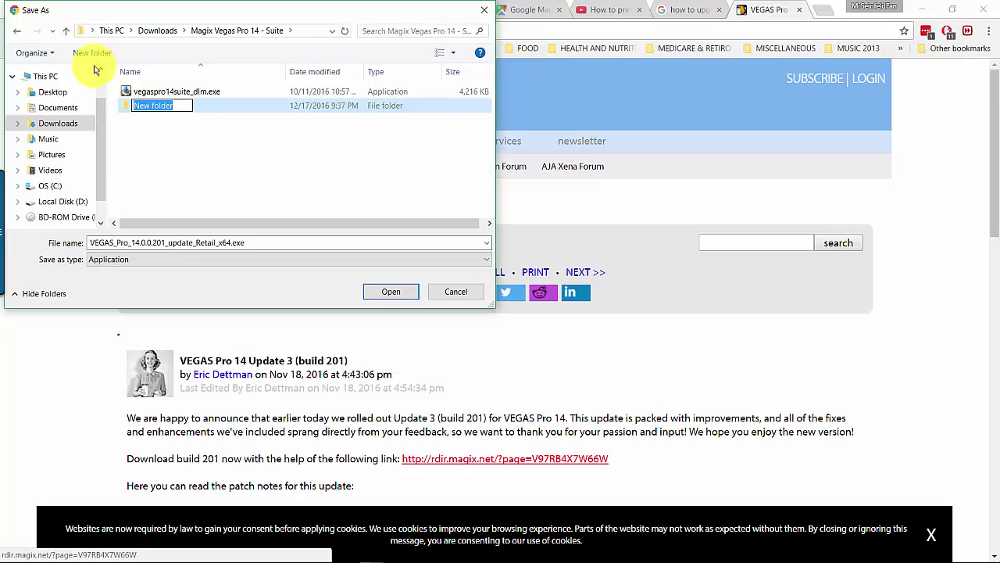
text(Updat)
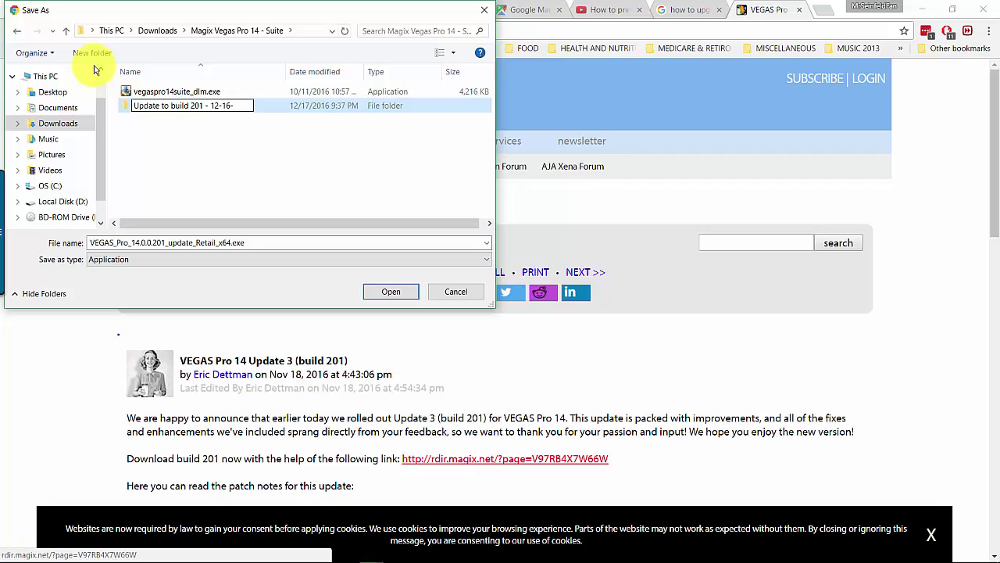
text(2016)
key(Return)
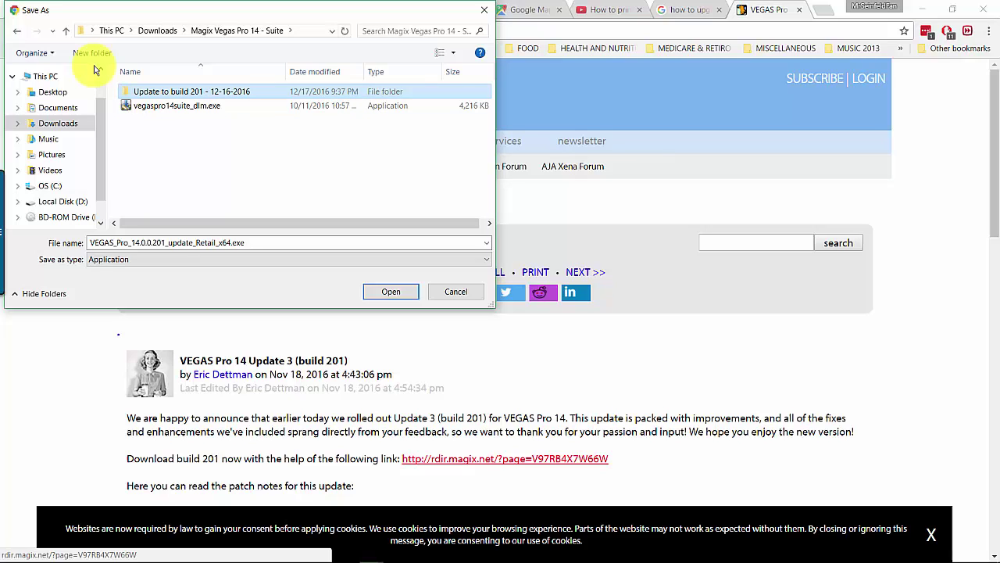
double_click(172, 99)
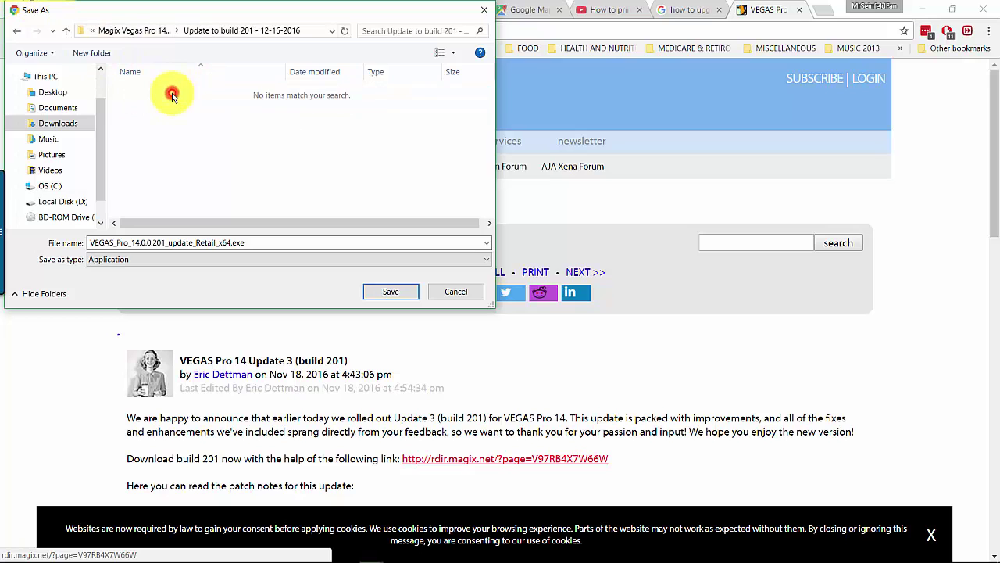
click(382, 290)
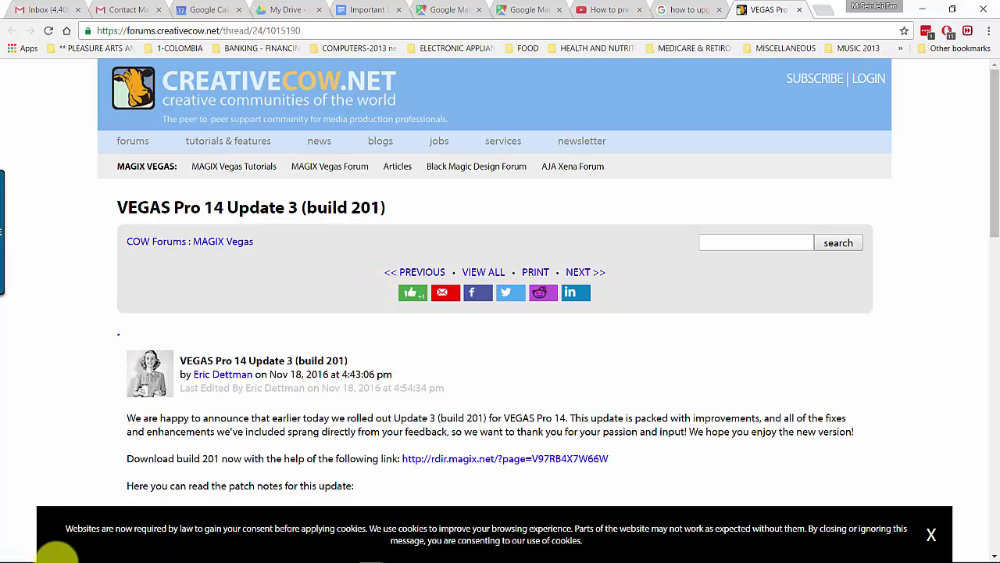
After the download completes, show VEGAS_Pro_14.0.0.201_update_Retail_x64.exe in its folder.
mouse_move(59, 555)
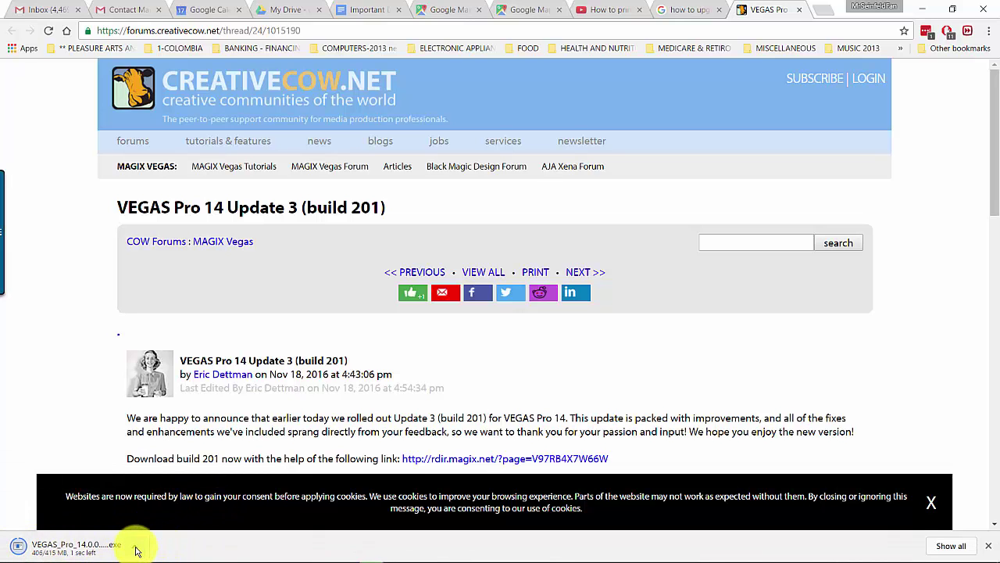
click(135, 545)
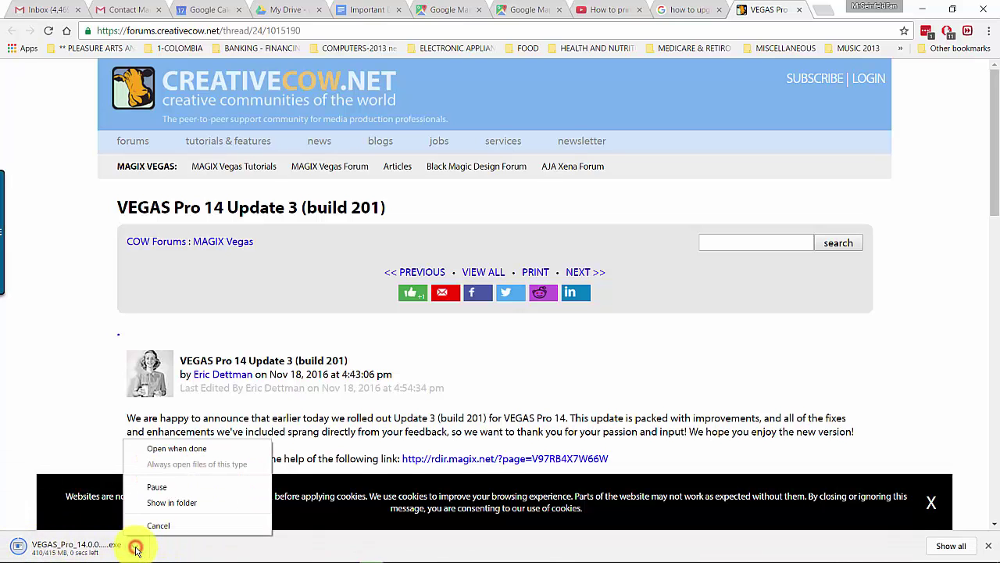
click(174, 503)
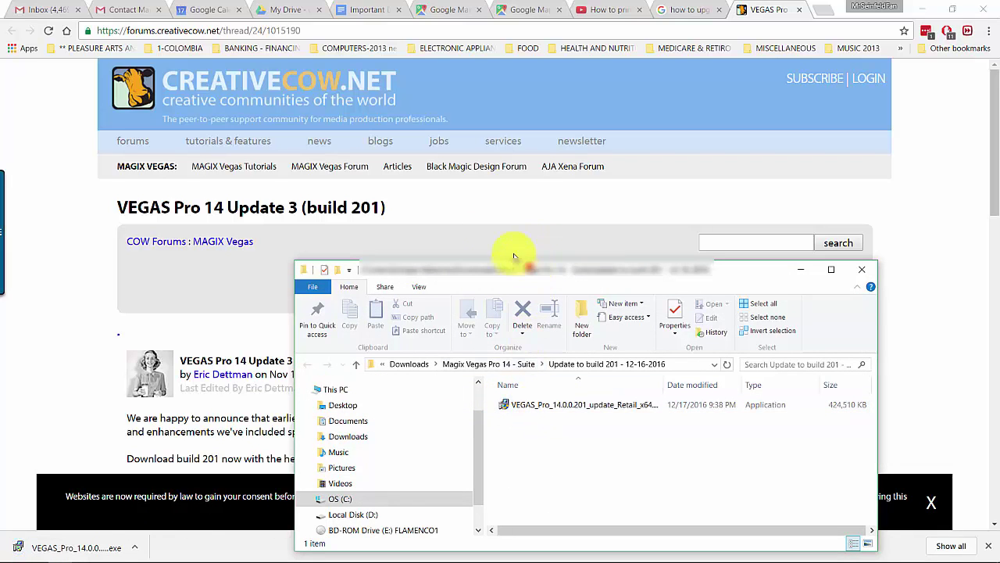
Move the Explorer window aside and run the VEGAS_Pro build 201 update installer.
mouse_move(514, 256)
mouse_down()
mouse_move(300, 63)
mouse_move(307, 71)
mouse_up()
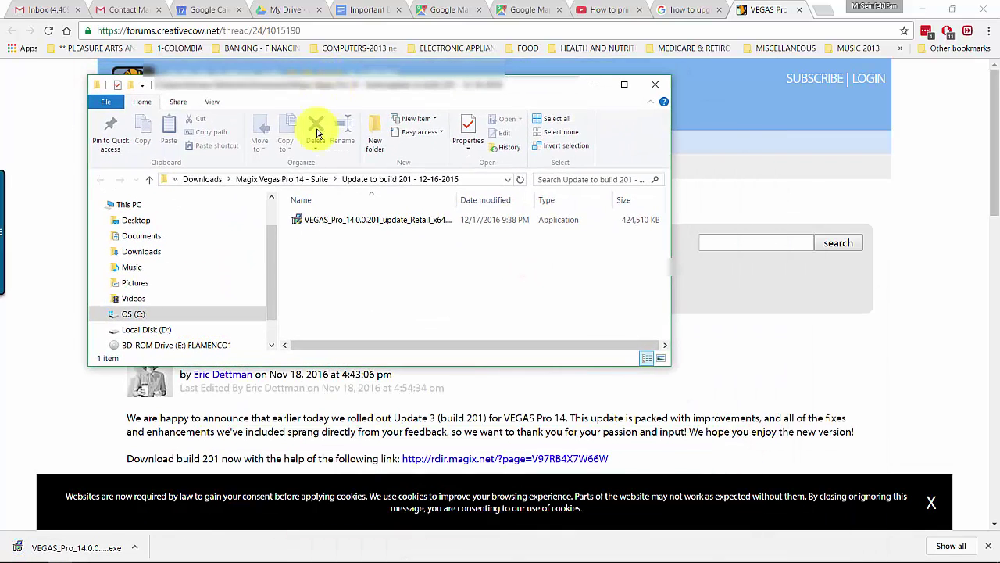
click(326, 222)
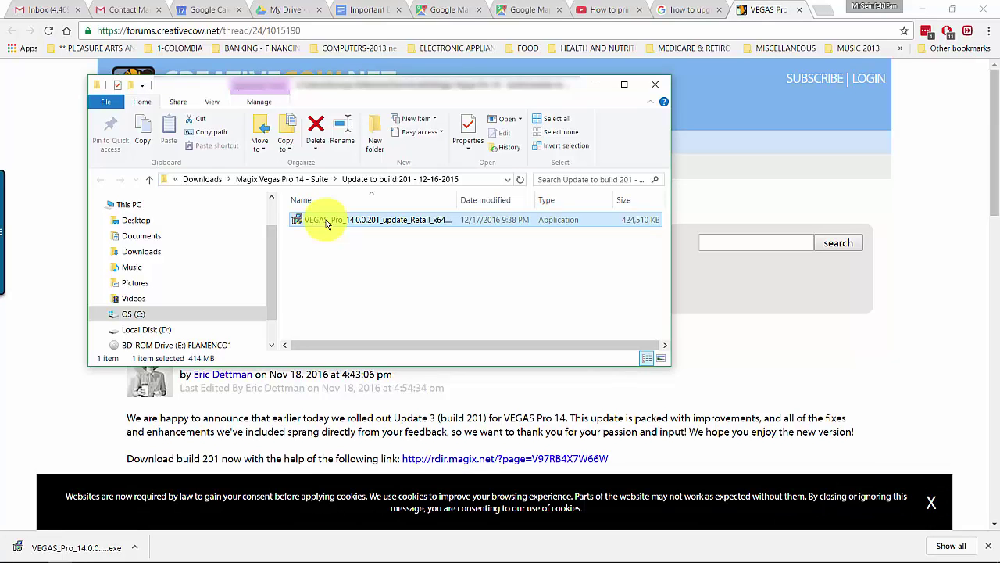
double_click(327, 222)
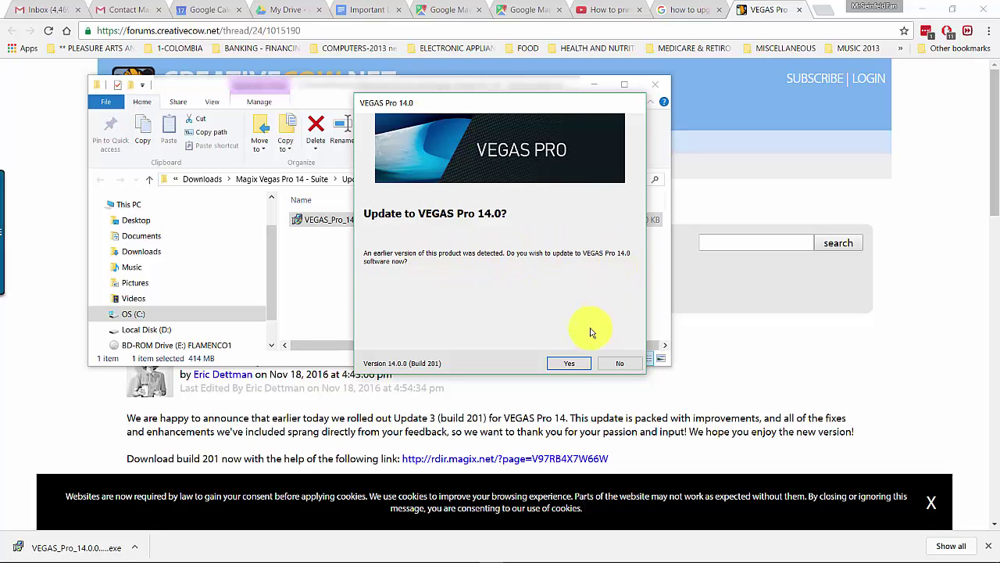
Confirm updating the earlier version, accept the End User License Agreement, and start installing build 201.
click(570, 361)
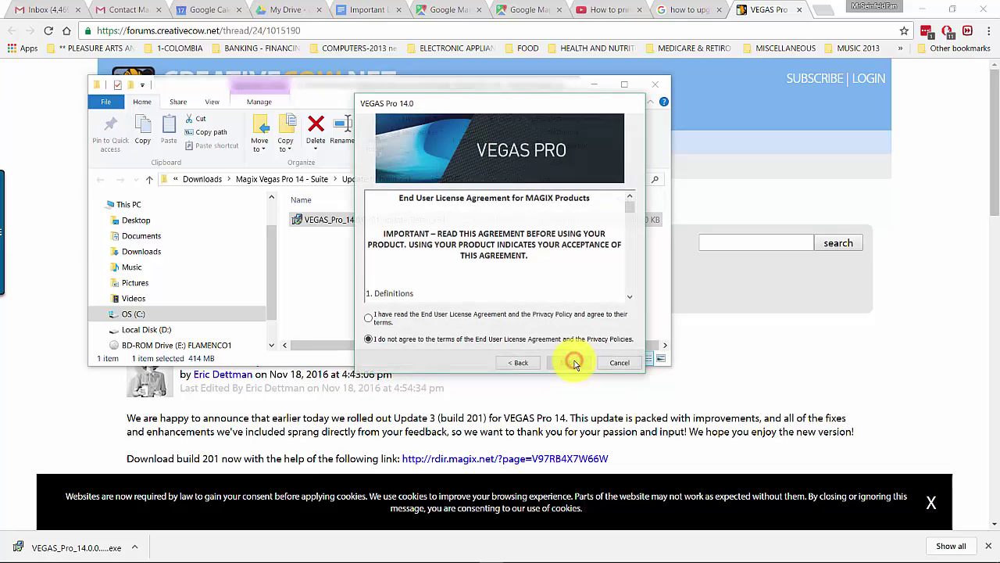
click(370, 319)
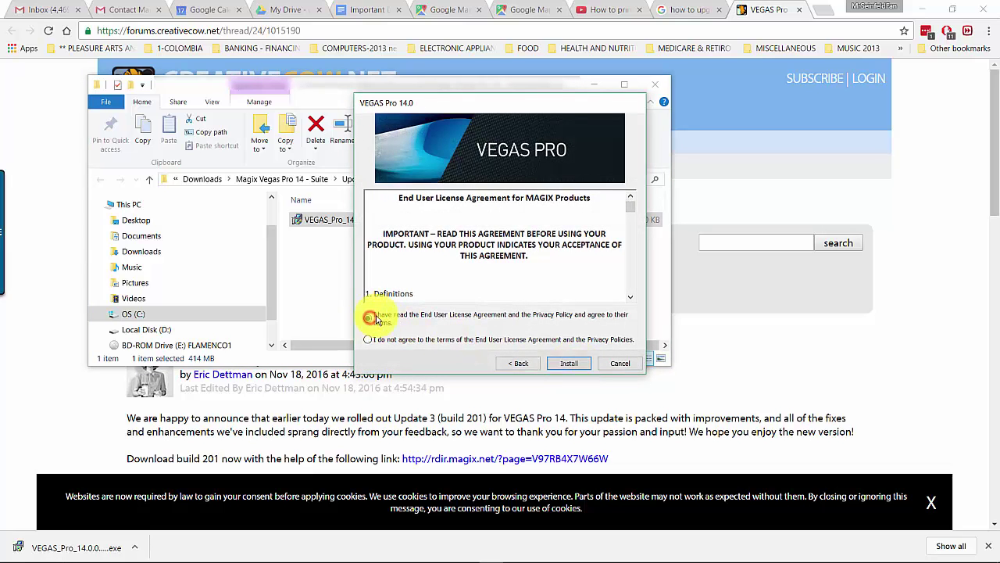
click(565, 362)
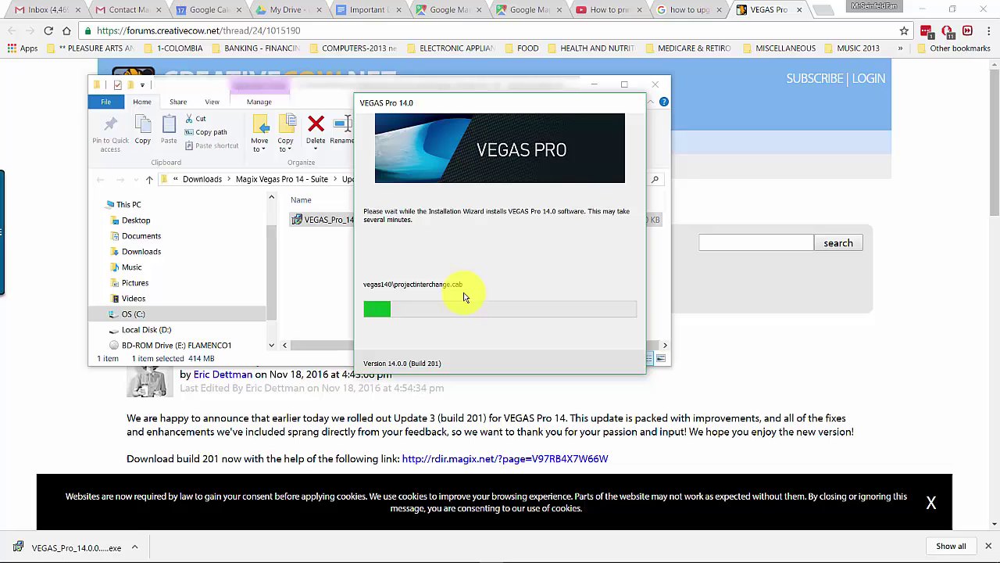
Minimize Chrome and Explorer, wait for installation, reposition the new Vegas Pro 14.0 shortcut, and finish the installer.
click(919, 10)
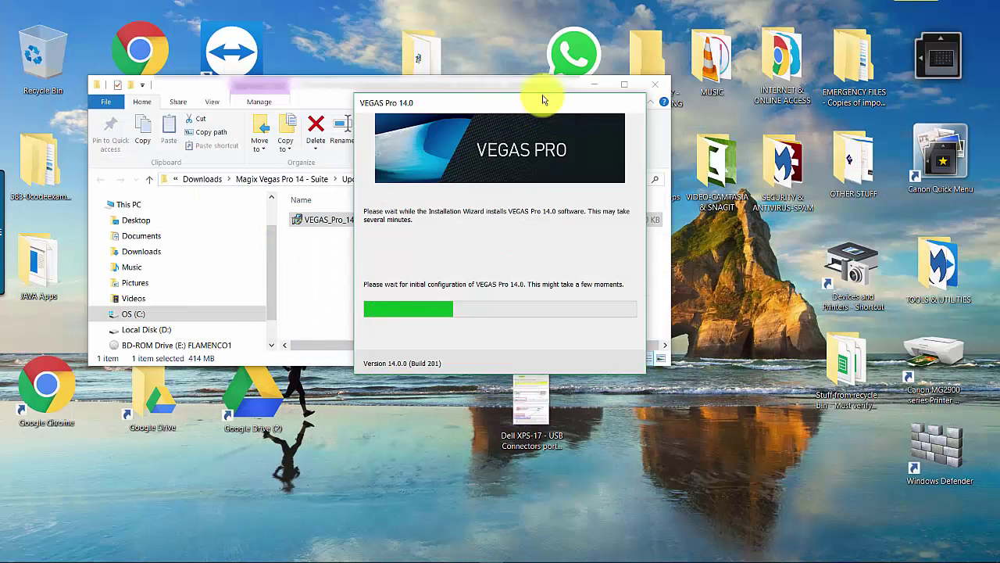
click(594, 85)
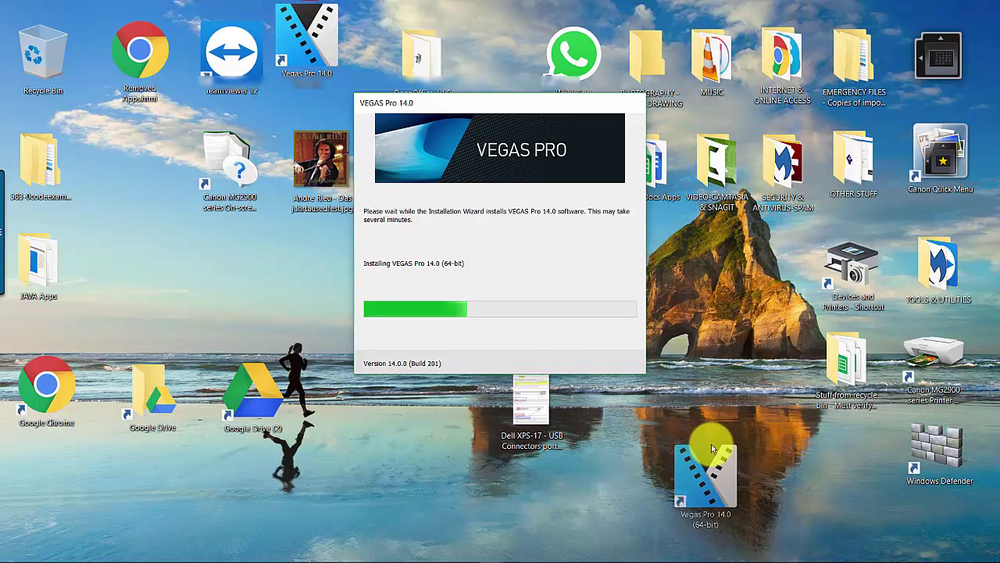
drag(711, 444, 725, 434)
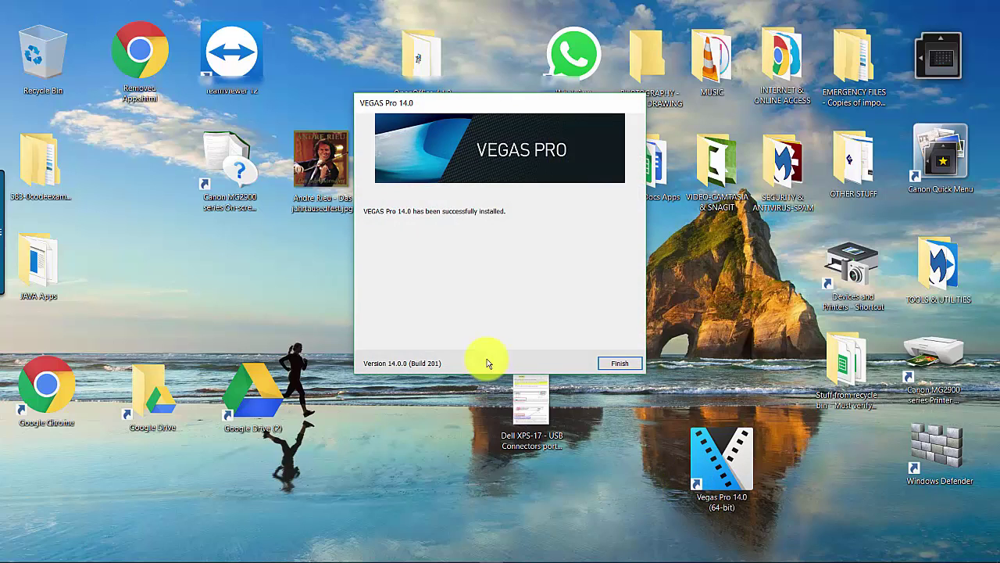
click(625, 364)
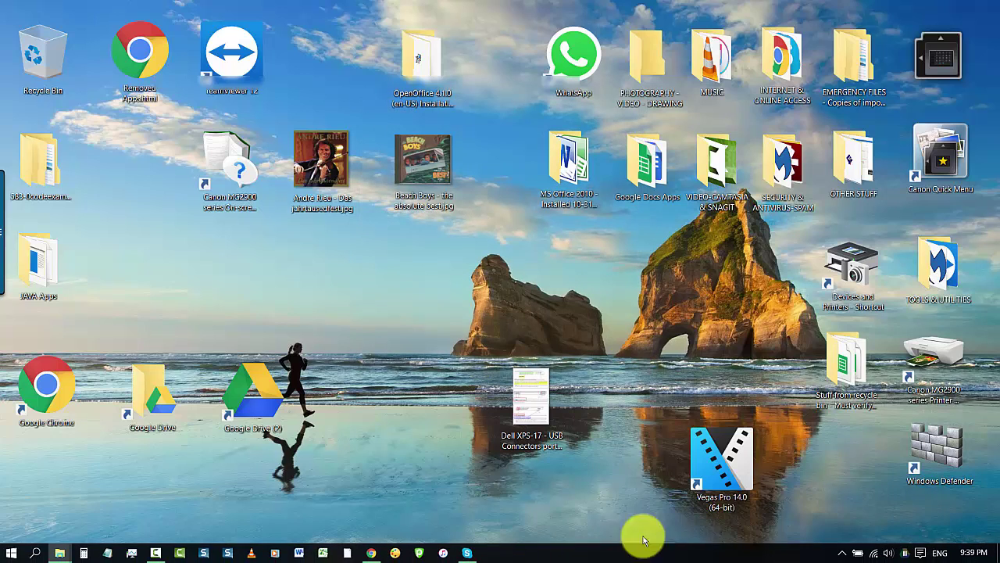
Launch Vegas Pro 14.0 from the desktop shortcut and activate and register it online.
click(731, 465)
double_click(733, 465)
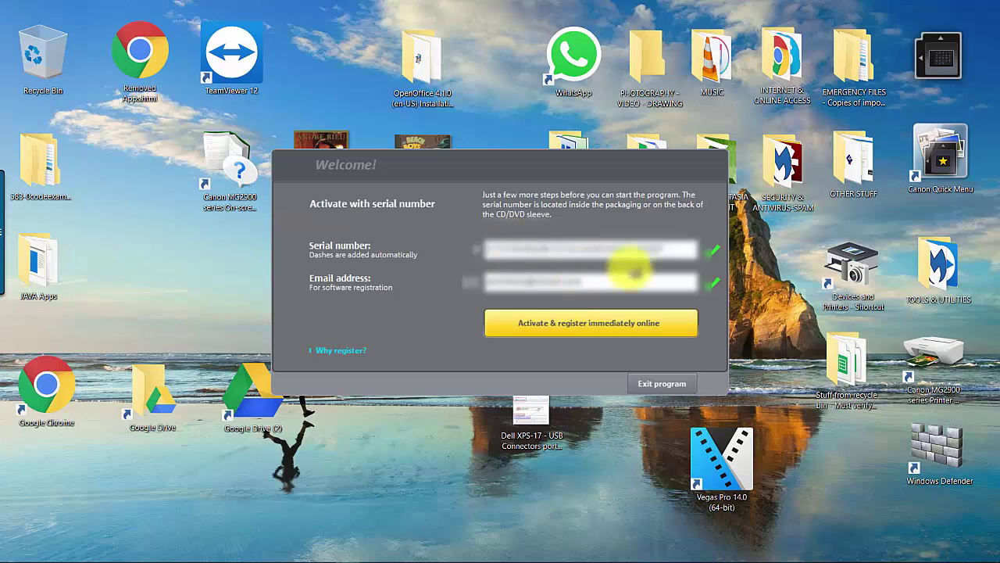
click(558, 323)
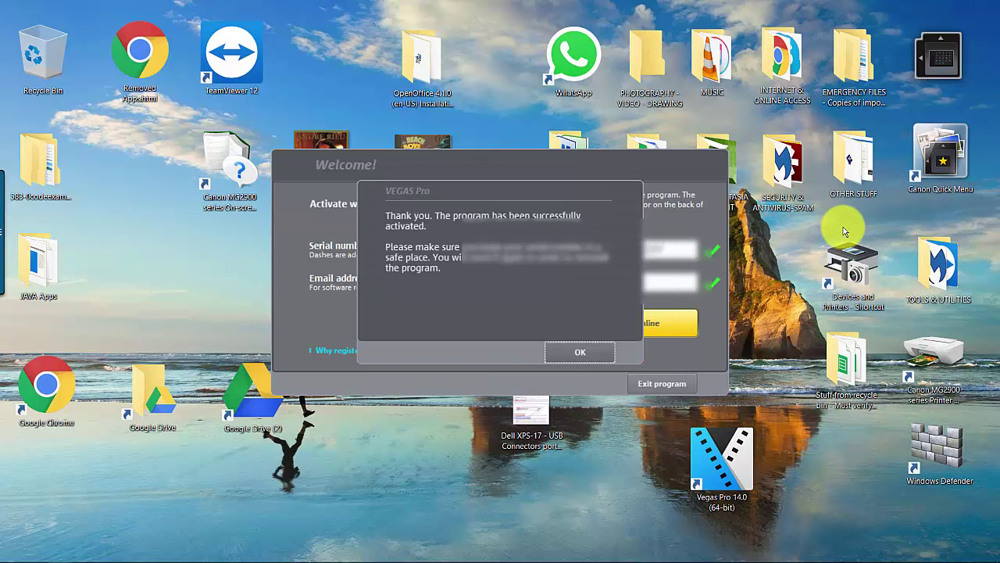
click(581, 355)
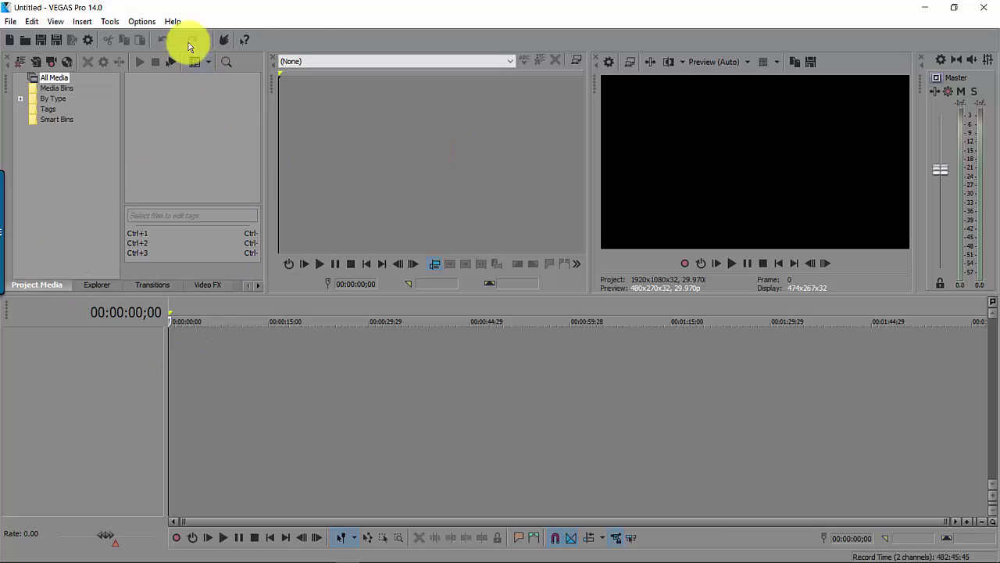
click(173, 21)
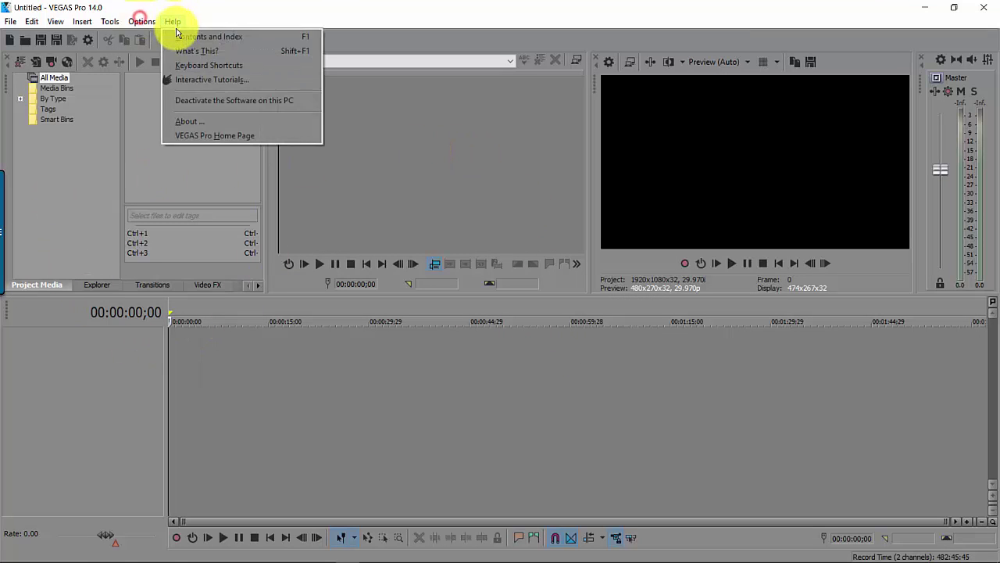
click(194, 123)
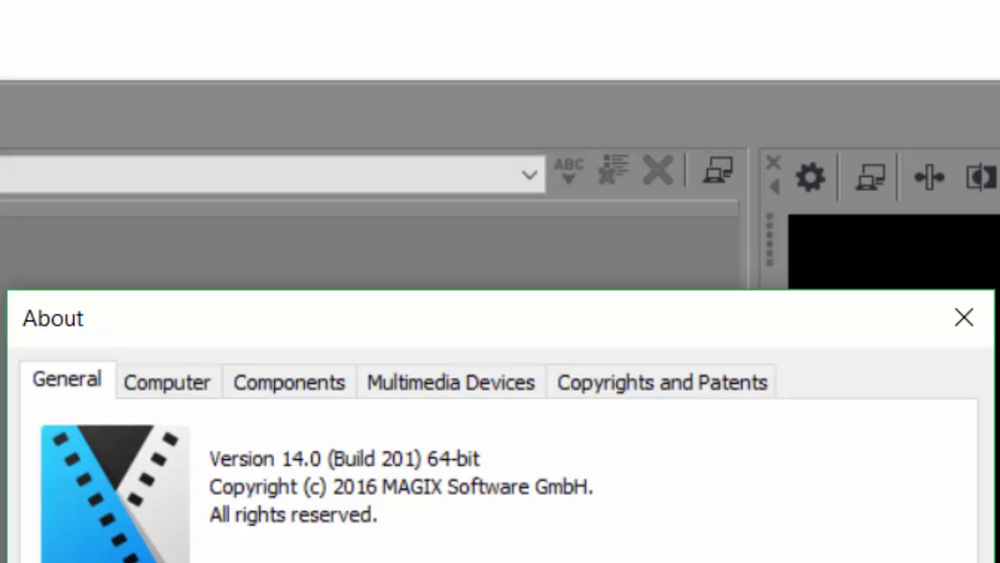